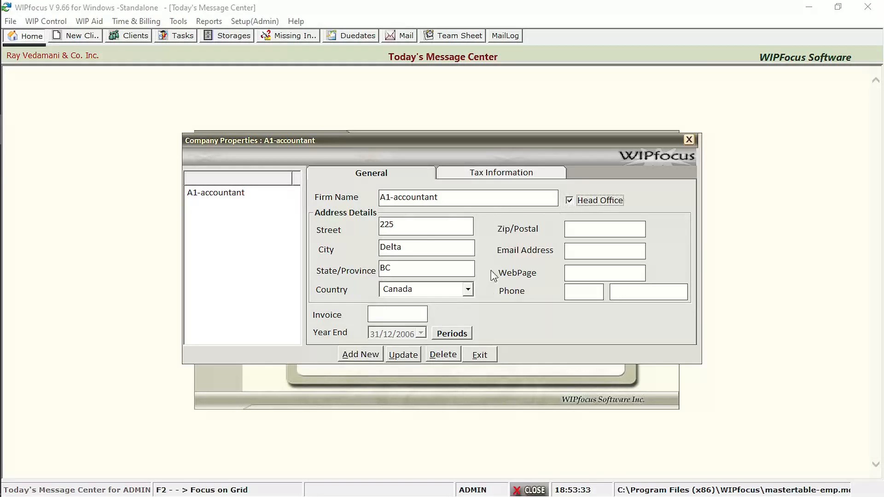
- Update the A1-accountant company record with its head office setting
{"action": "left_click", "coordinate": [404, 354]}
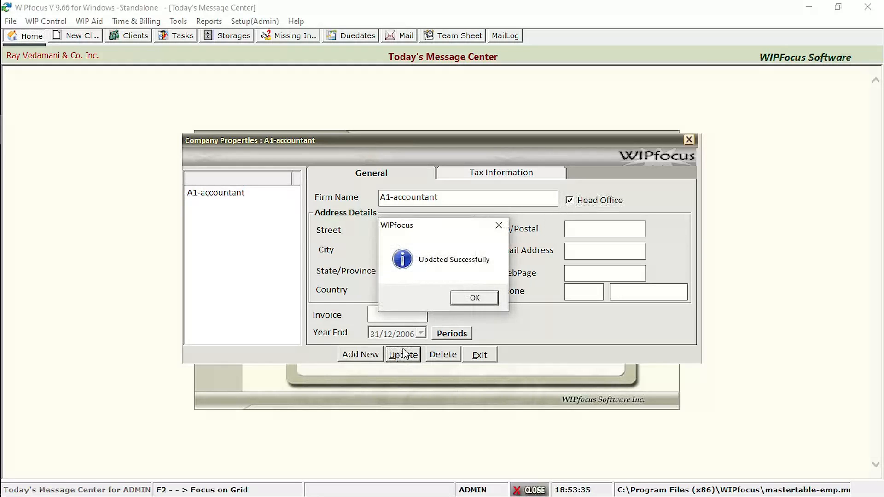
{"action": "left_click", "coordinate": [468, 298]}
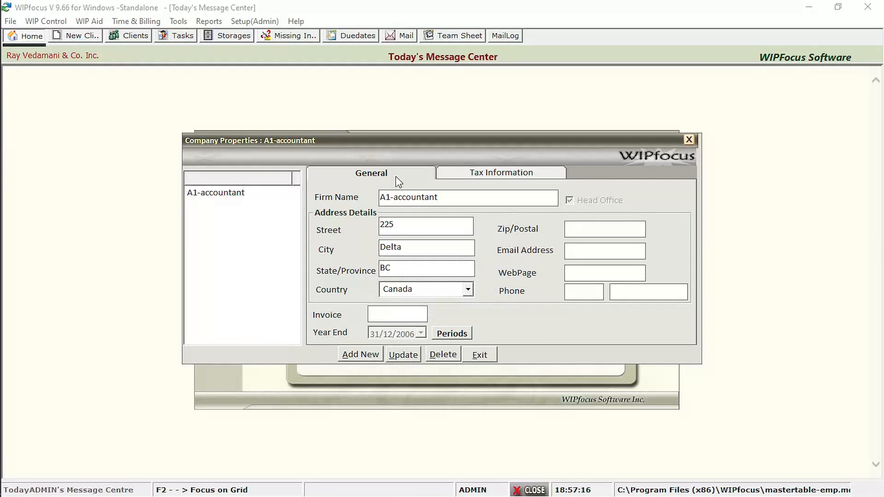
- Start a new firm named A1-branch-1 and enter its street address, city Delta, province BC and country Canada
{"action": "left_click", "coordinate": [369, 356]}
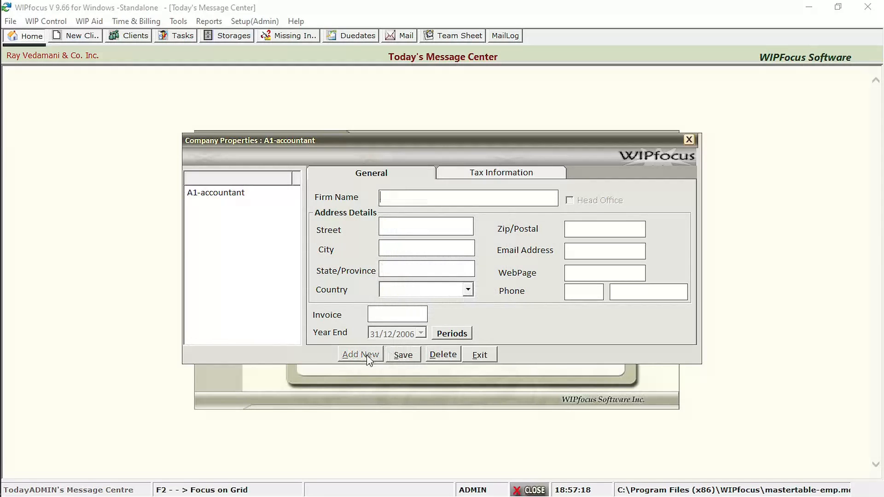
{"action": "type", "text": "A1-branch"}
{"action": "type", "text": "-1"}
{"action": "type", "text": "202"}
{"action": "key", "text": "Tab"}
{"action": "type", "text": "Delta"}
{"action": "key", "text": "Tab"}
{"action": "type", "text": "BC"}
{"action": "key", "text": "Tab"}
{"action": "type", "text": "Canada"}
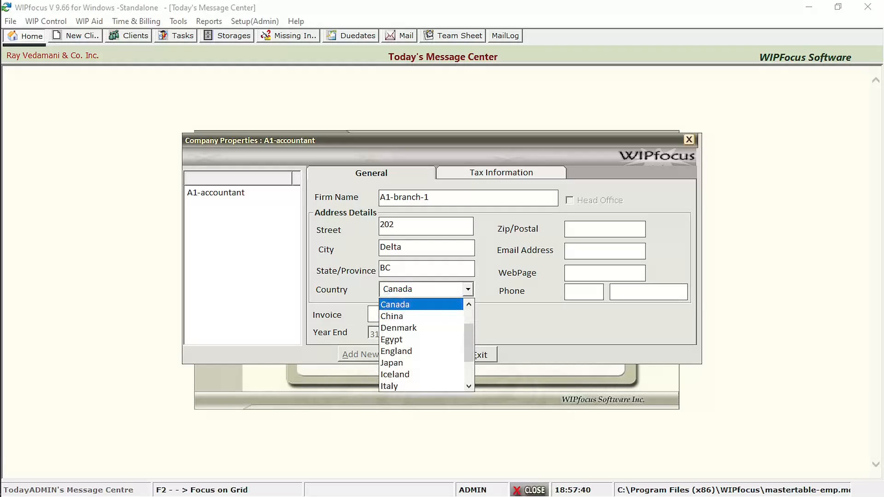
{"action": "key", "text": "Return"}
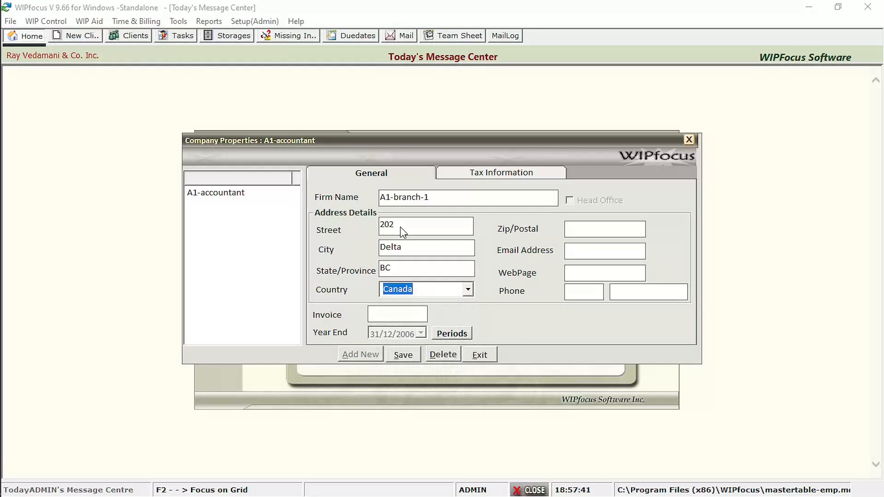
- Save the new branch firm, check its record in the firm list, and close the company properties
{"action": "left_click", "coordinate": [404, 355]}
{"action": "left_click", "coordinate": [469, 300]}
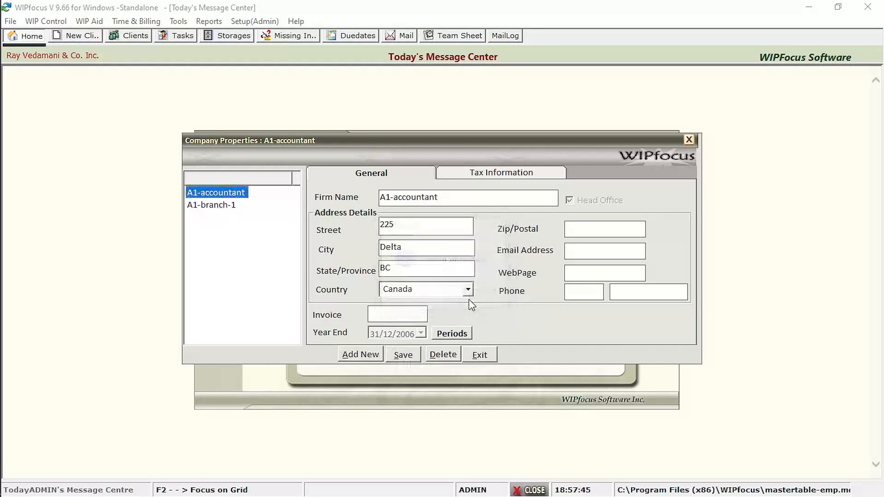
{"action": "left_click", "coordinate": [235, 205]}
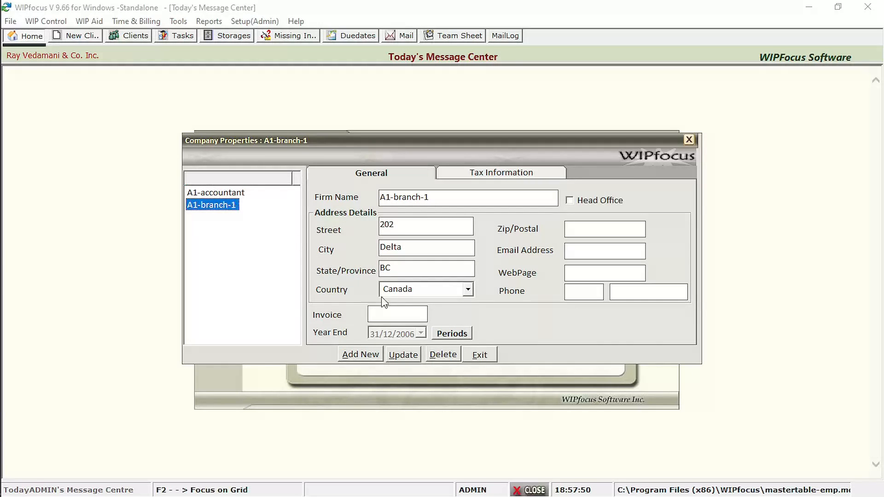
{"action": "left_click", "coordinate": [477, 355]}
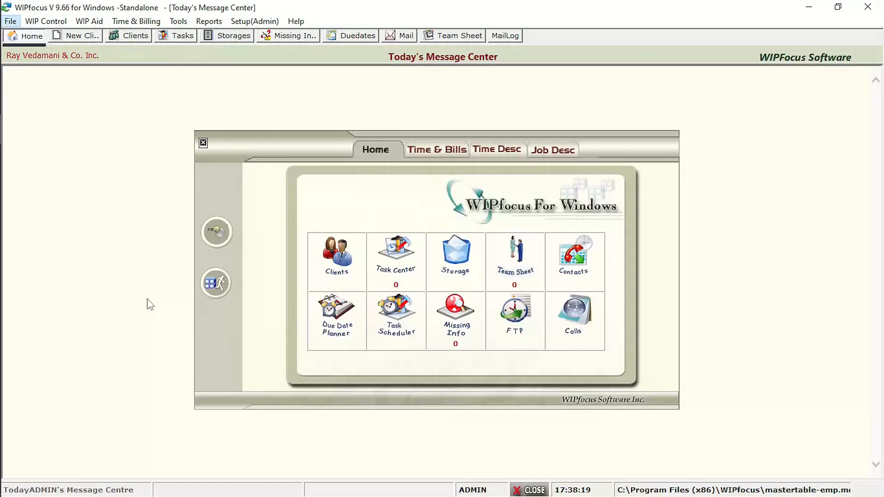
- Add a chargeable task with code GSTP, name GST Preparation, short name GST Prep and Duedate Category enabled, and close the task details
{"action": "left_click", "coordinate": [11, 23]}
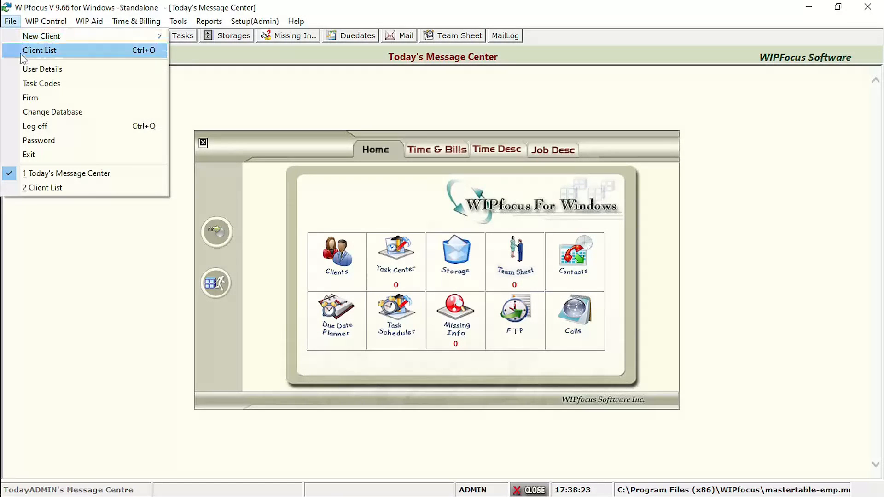
{"action": "left_click", "coordinate": [29, 84]}
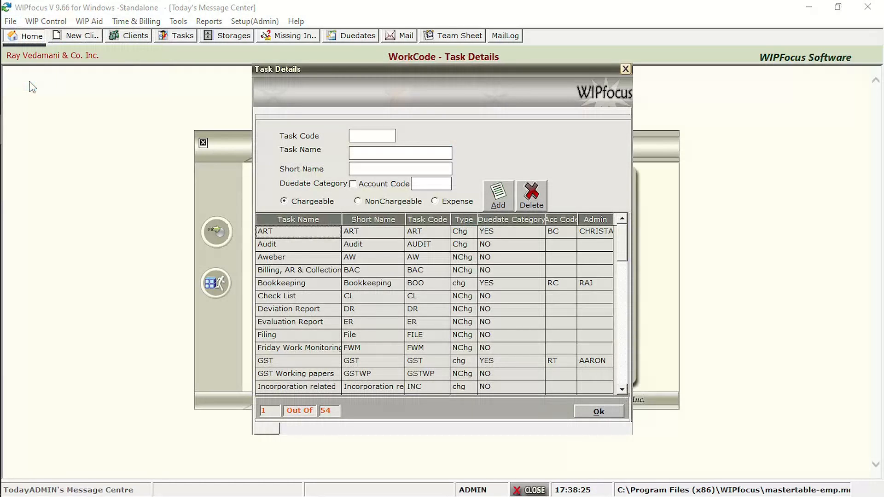
{"action": "left_click", "coordinate": [363, 138]}
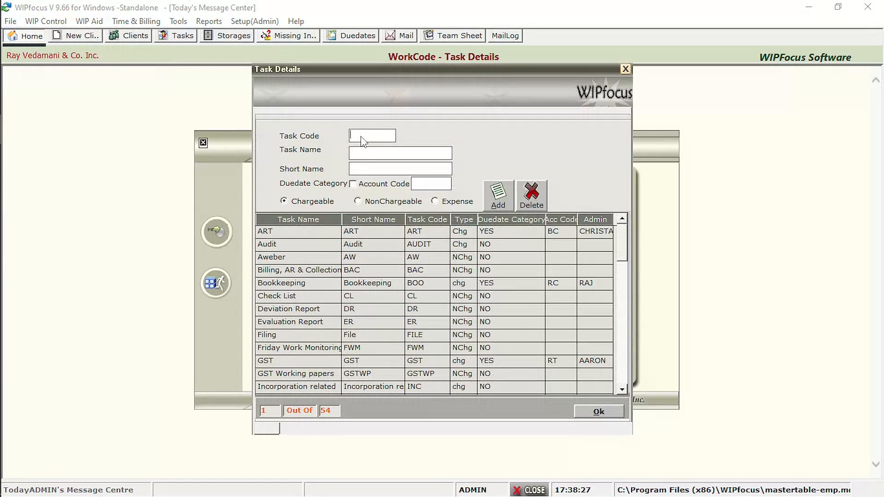
{"action": "type", "text": "GSTP"}
{"action": "key", "text": "Tab"}
{"action": "type", "text": "GST Preparation"}
{"action": "key", "text": "Tab"}
{"action": "type", "text": "GST Prep"}
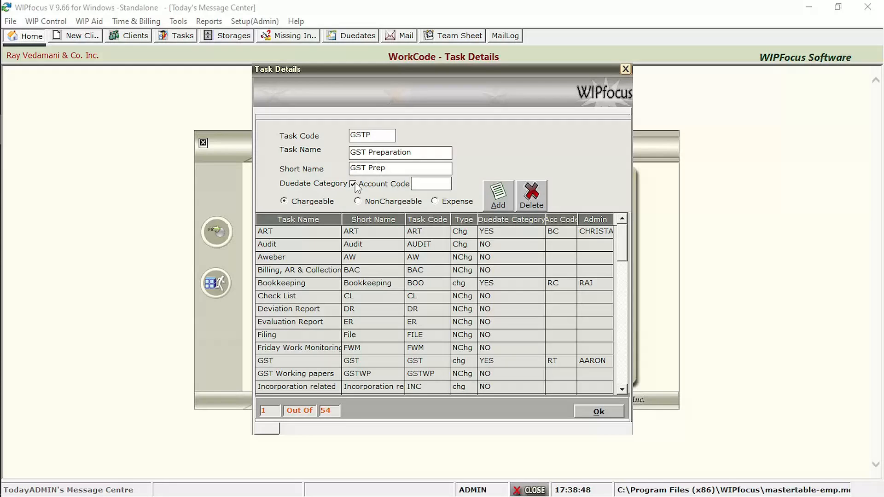
{"action": "left_click", "coordinate": [309, 205]}
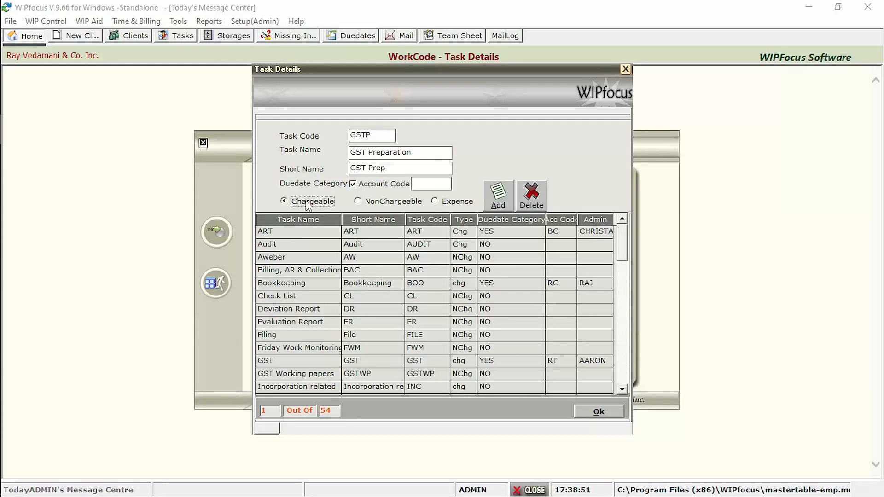
{"action": "left_click", "coordinate": [498, 206]}
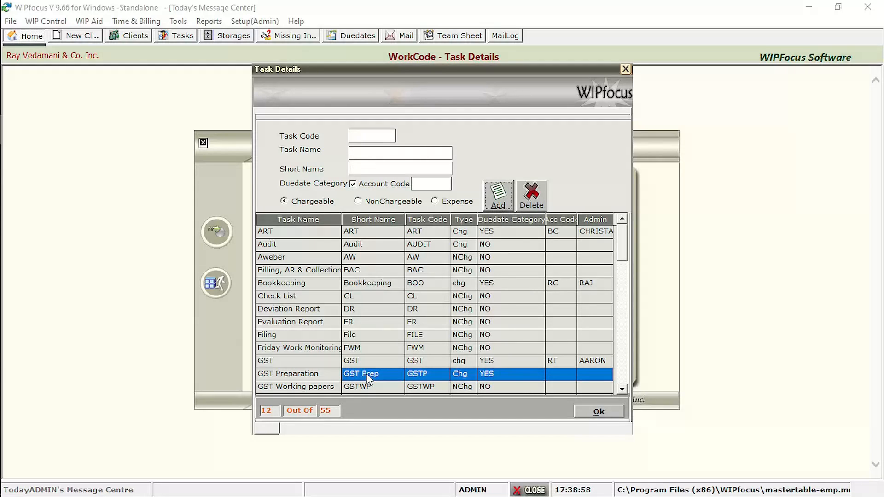
{"action": "left_click", "coordinate": [601, 412]}
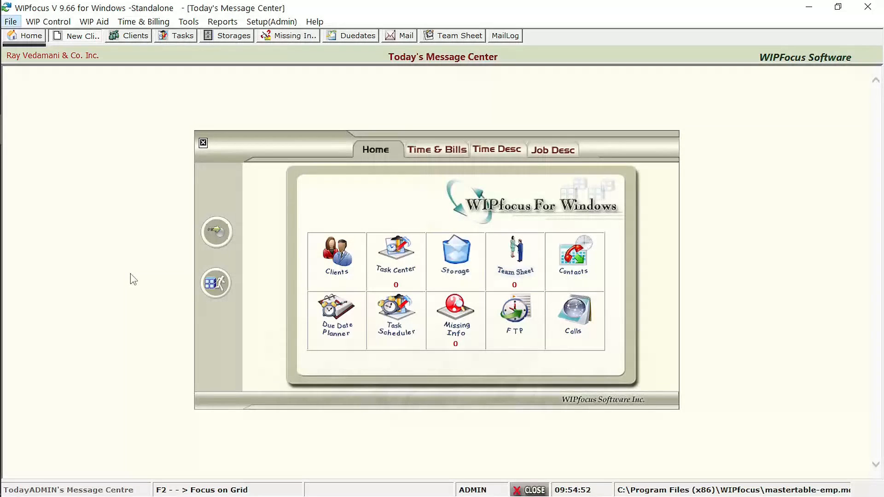
- Review the global master entries for industry type, client status, contact type, hotlist priority, province/state and client type
{"action": "left_click", "coordinate": [281, 22]}
{"action": "left_click", "coordinate": [286, 37]}
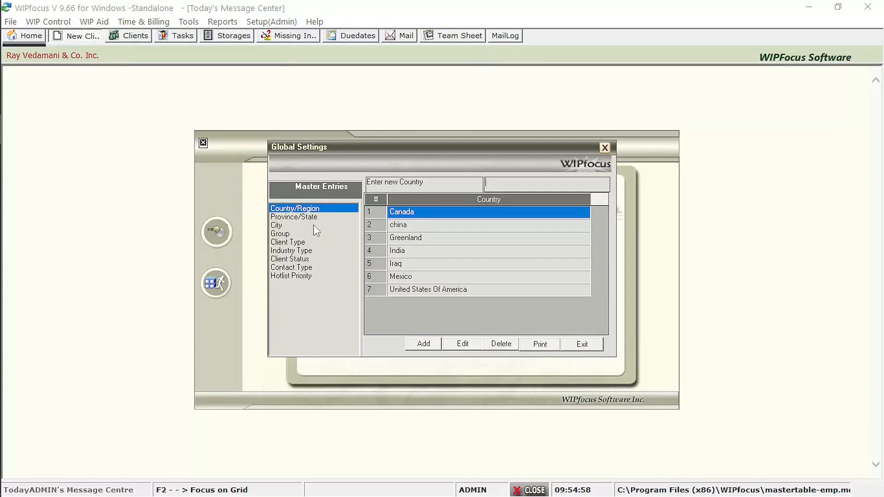
{"action": "left_click", "coordinate": [317, 252]}
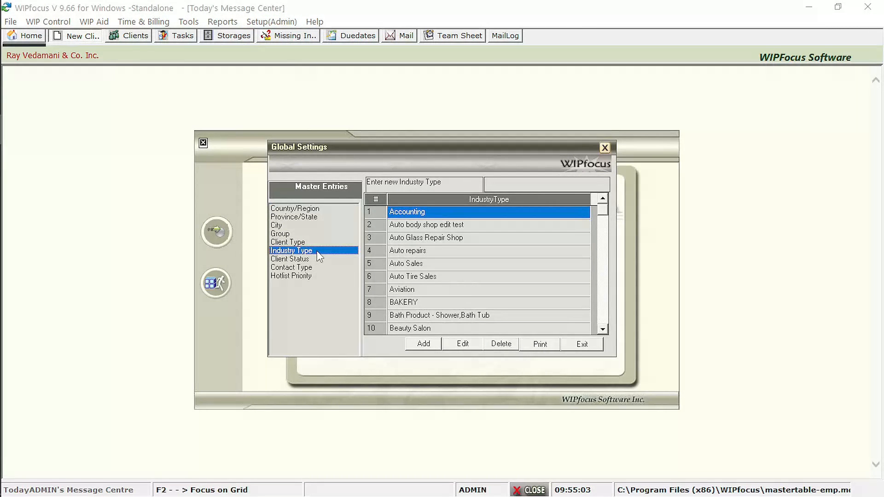
{"action": "left_click", "coordinate": [317, 260]}
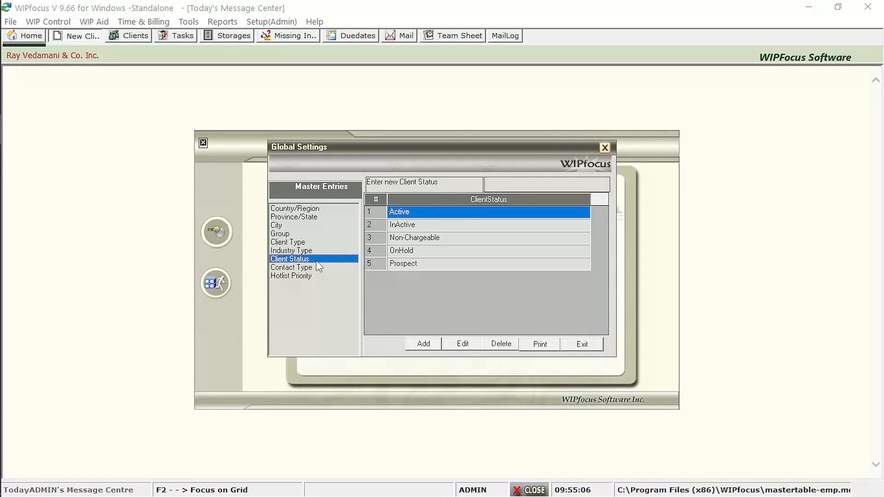
{"action": "left_click", "coordinate": [317, 268]}
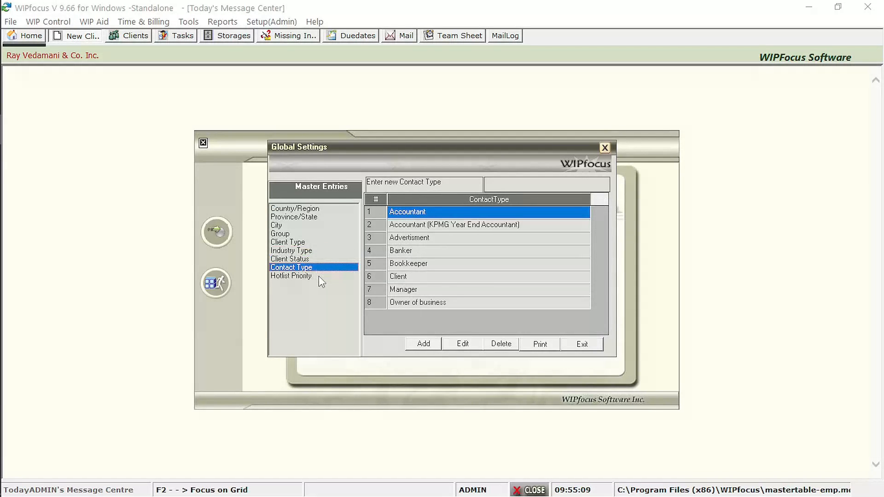
{"action": "left_click", "coordinate": [319, 277]}
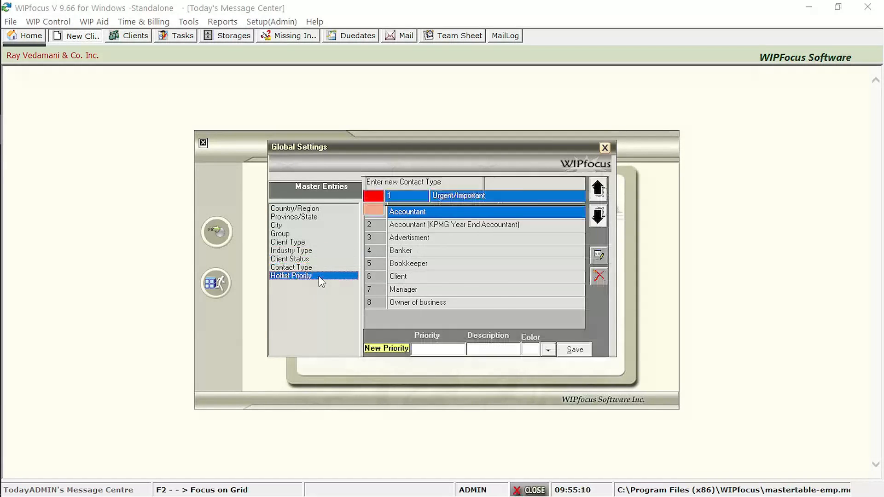
{"action": "left_click", "coordinate": [313, 220]}
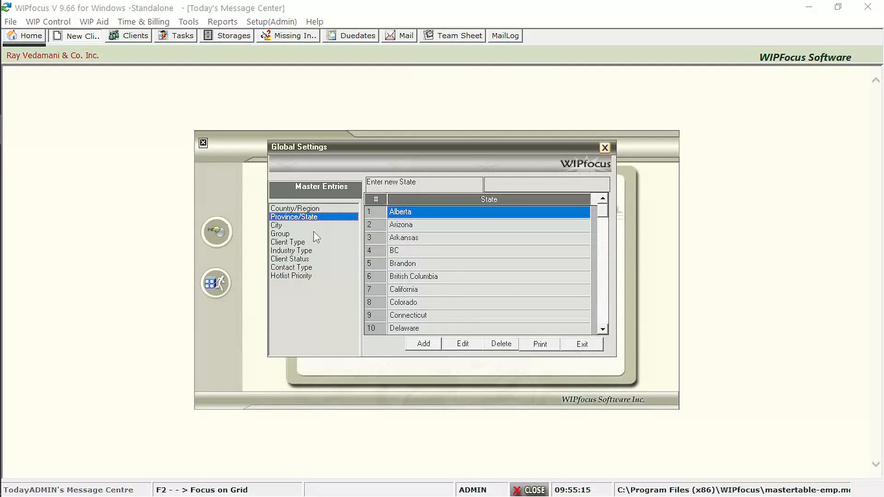
{"action": "left_click", "coordinate": [316, 242]}
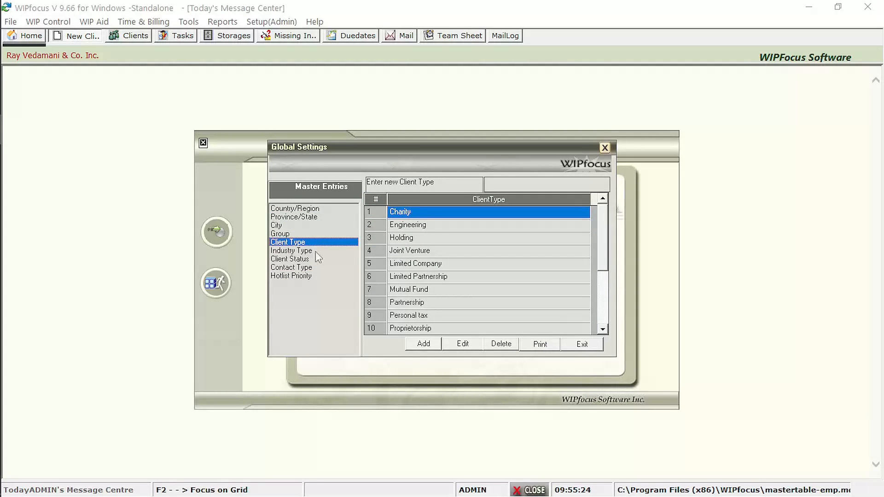
- Add "Electrical hardware store" as a new industry type in the global settings
{"action": "left_click", "coordinate": [316, 252]}
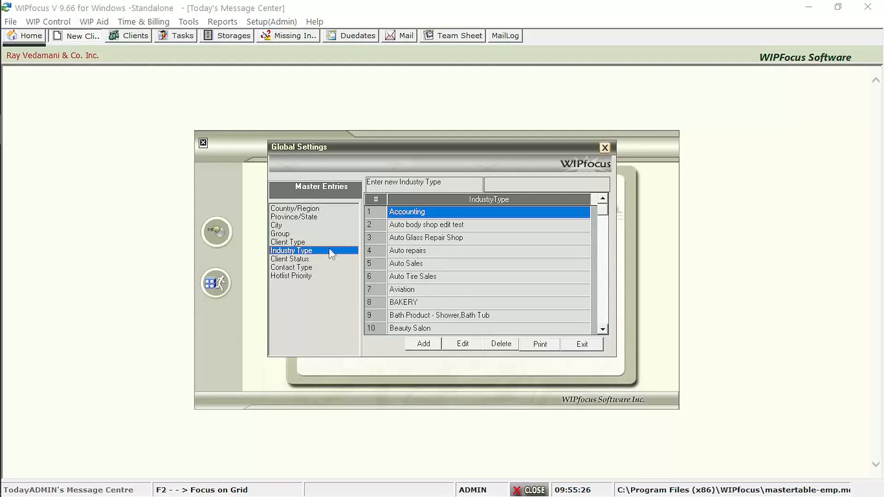
{"action": "left_click", "coordinate": [502, 184]}
{"action": "type", "text": "Electrical hardware store"}
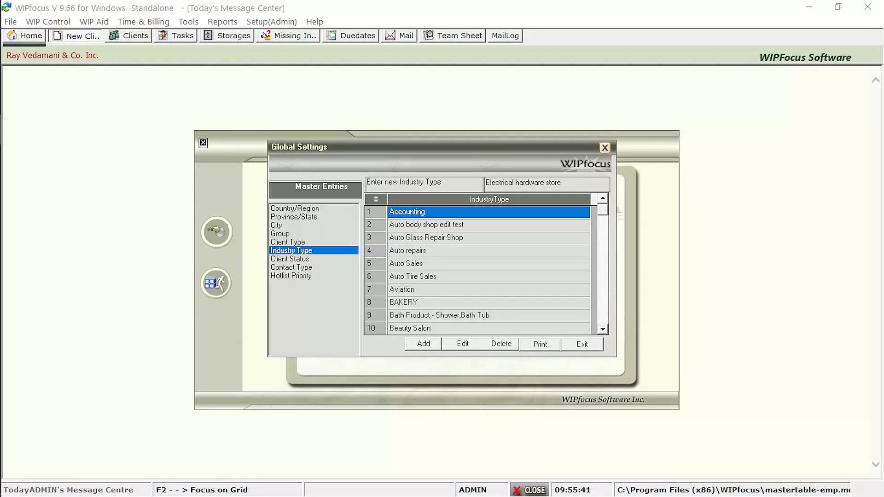
{"action": "left_click", "coordinate": [436, 346]}
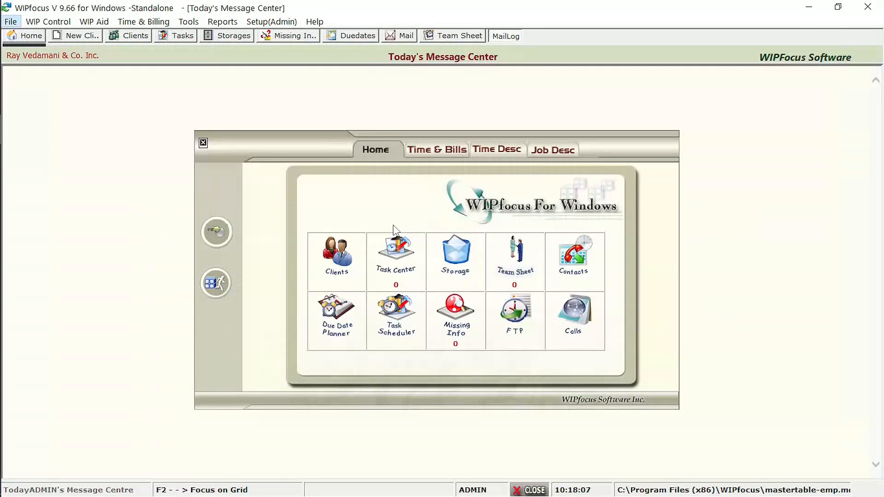
- Rename the SYSTEM user group to SYSTEM-ADMIN
{"action": "left_click", "coordinate": [278, 23]}
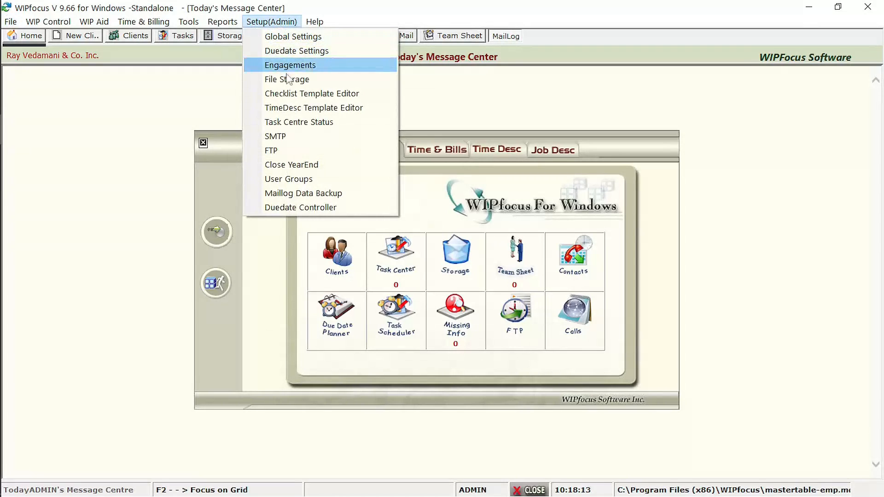
{"action": "left_click", "coordinate": [308, 179]}
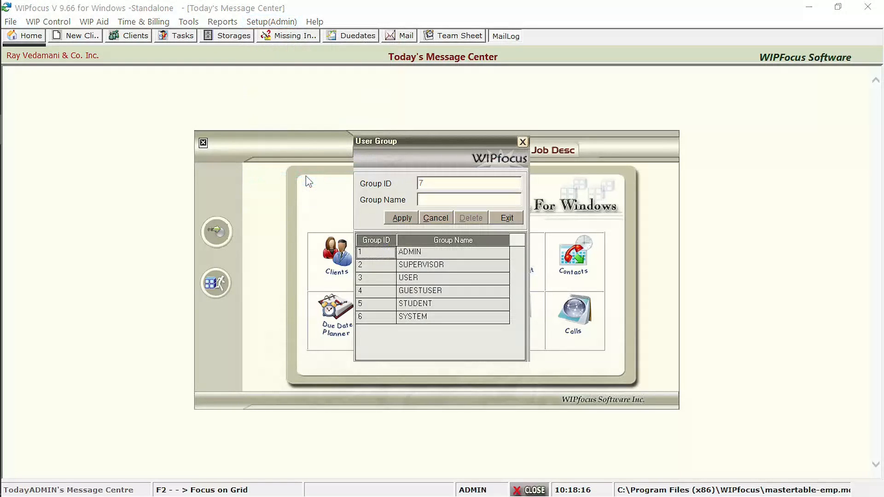
{"action": "left_click", "coordinate": [409, 252]}
{"action": "left_click", "coordinate": [428, 293]}
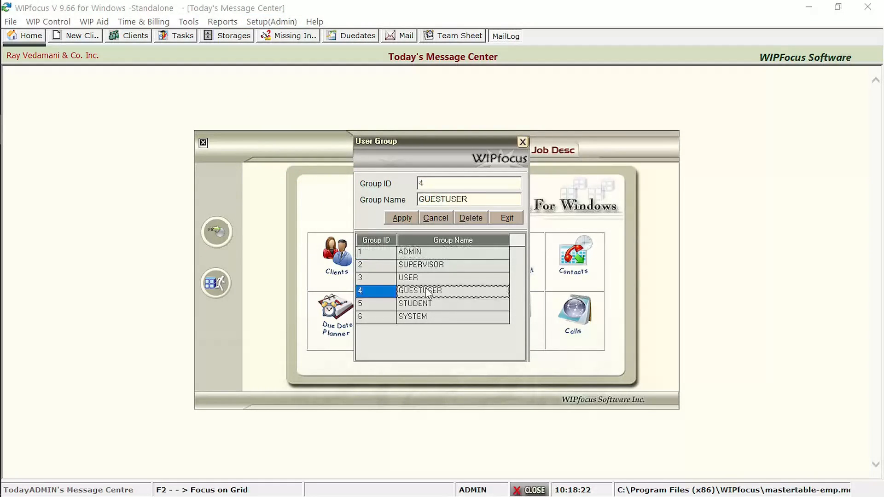
{"action": "left_click", "coordinate": [434, 319]}
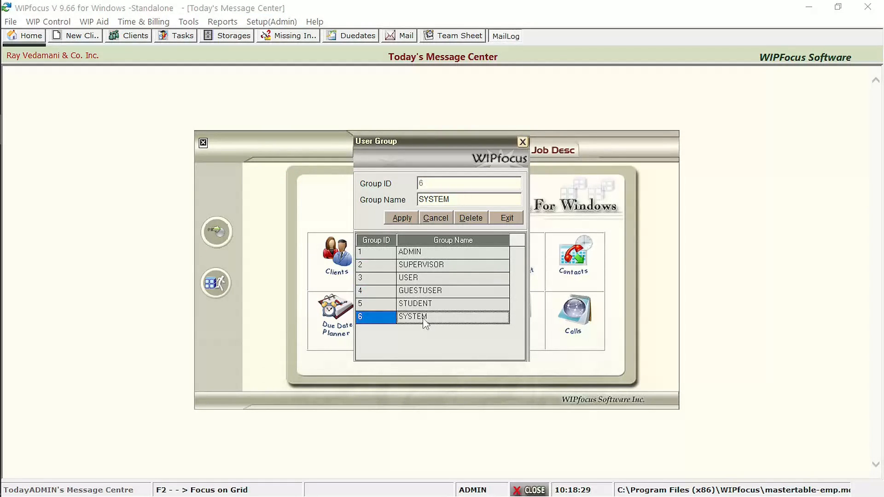
{"action": "left_click", "coordinate": [451, 199]}
{"action": "type", "text": "-ADMIN"}
{"action": "left_click", "coordinate": [401, 218]}
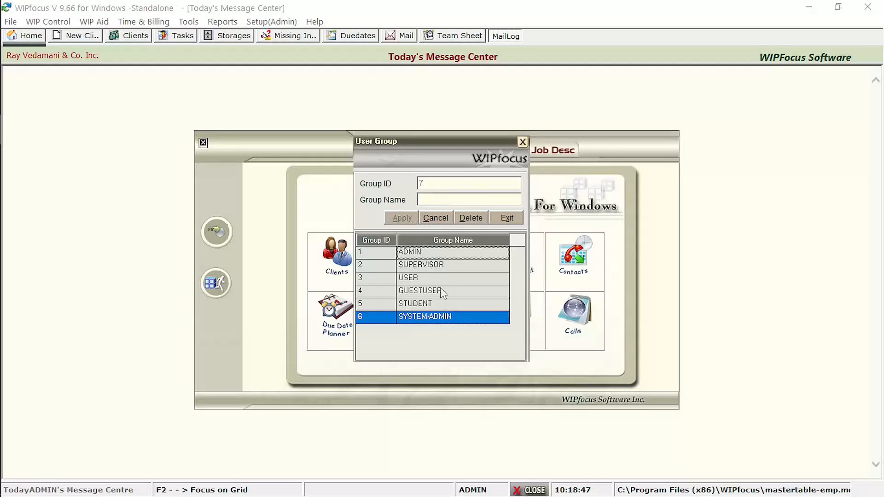
- Add a new user group named ACCOUNTANT and close the user group settings
{"action": "type", "text": "ACCOUNTANT"}
{"action": "left_click", "coordinate": [407, 218]}
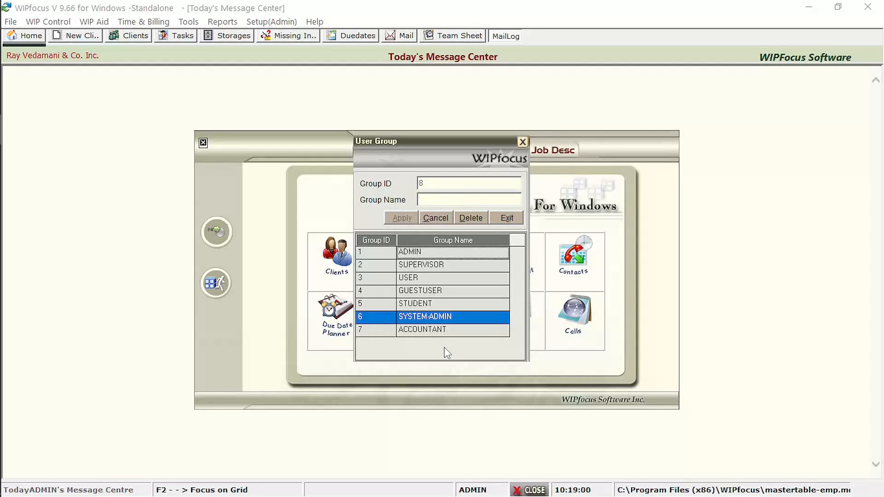
{"action": "left_click", "coordinate": [498, 221]}
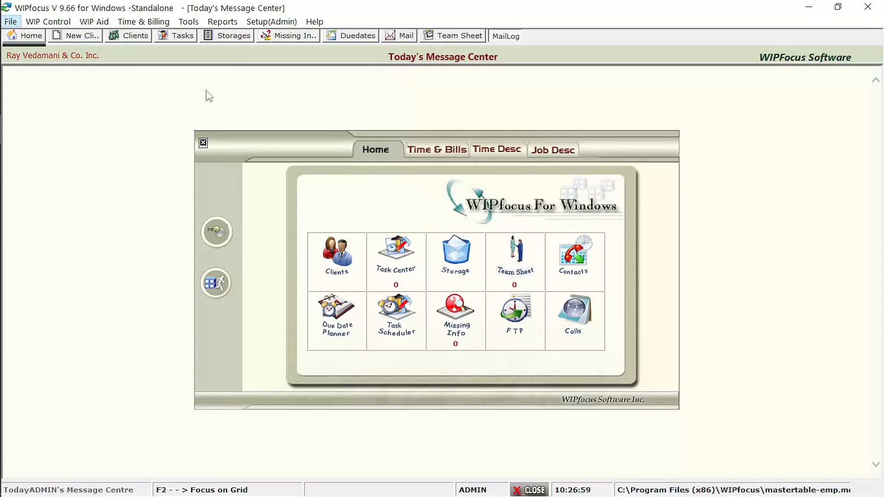
- Add a new job type named Marketing in the TimeDesc Template Editor
{"action": "left_click", "coordinate": [272, 21]}
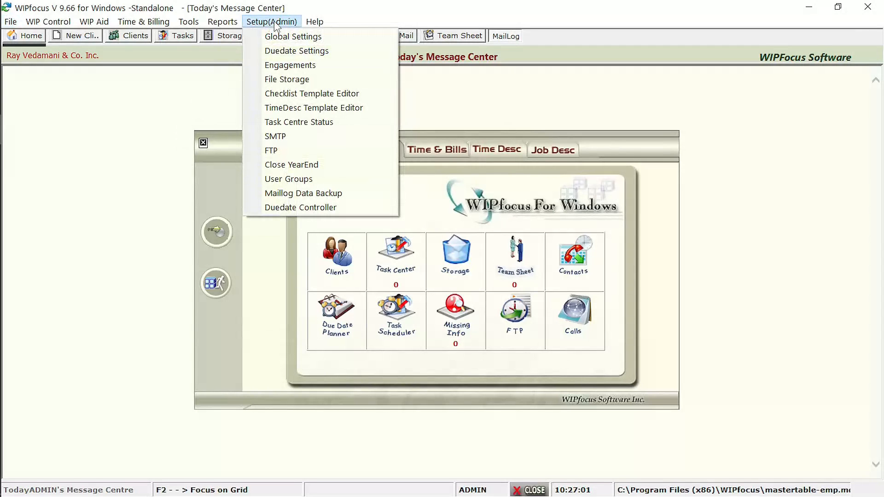
{"action": "left_click", "coordinate": [283, 109]}
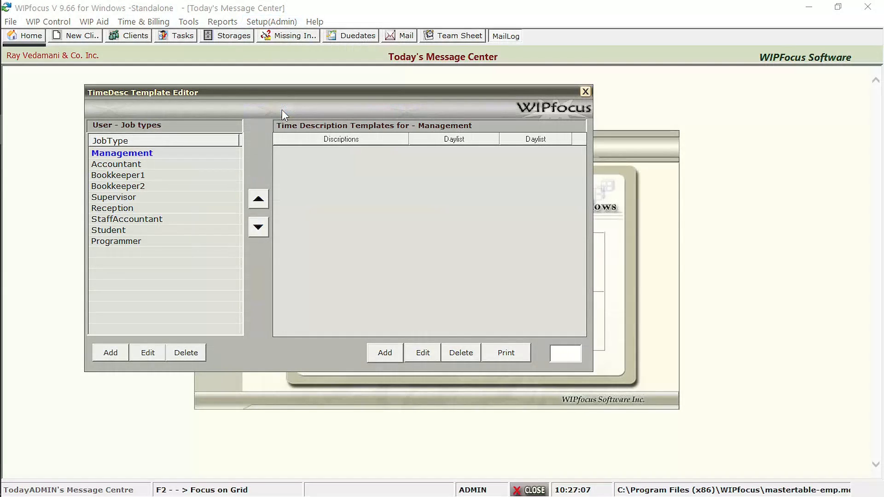
{"action": "left_click", "coordinate": [125, 356]}
{"action": "type", "text": "Marketing"}
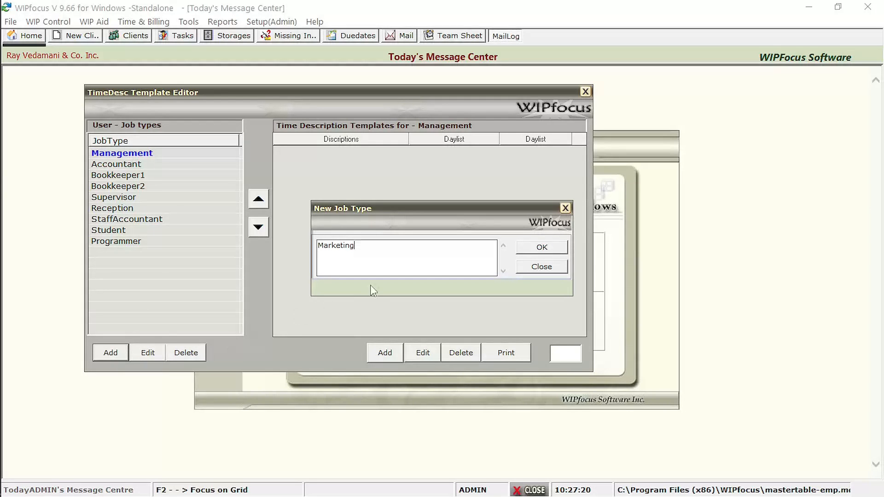
{"action": "left_click", "coordinate": [530, 247]}
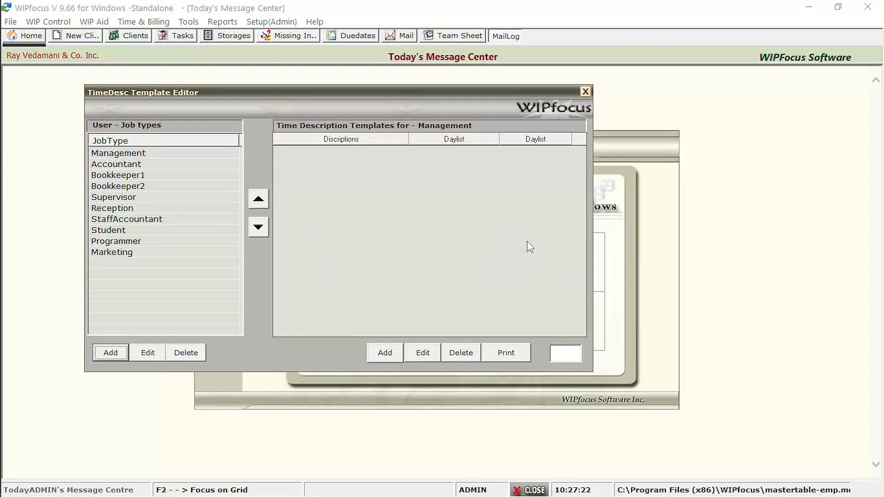
- Add the time description "Communicate with clients" to the Marketing job type
{"action": "left_click", "coordinate": [222, 255]}
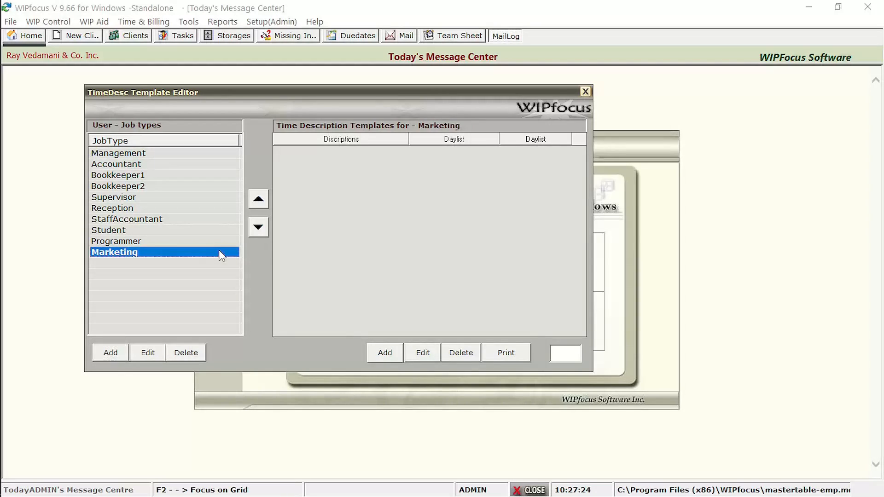
{"action": "left_click", "coordinate": [392, 362]}
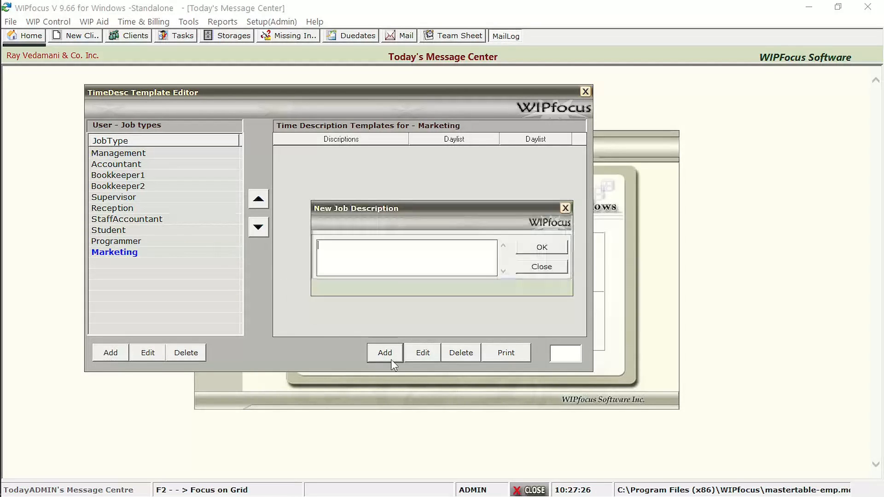
{"action": "type", "text": "Communicate with clients"}
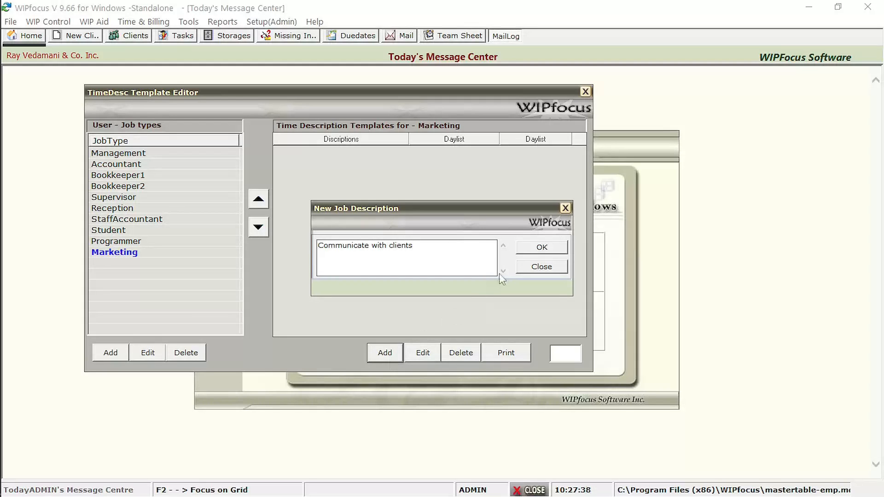
{"action": "left_click", "coordinate": [539, 251]}
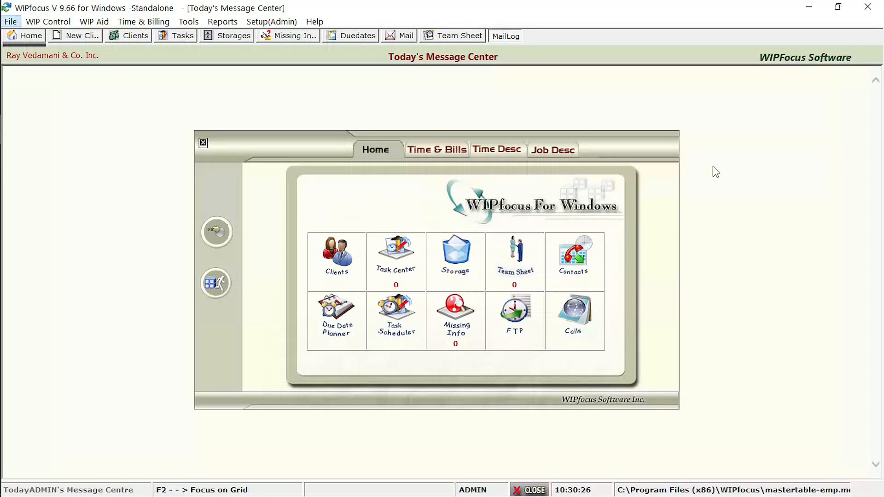
- Start a new user record in the user details and enter the user's login name and last name
{"action": "left_click", "coordinate": [9, 22]}
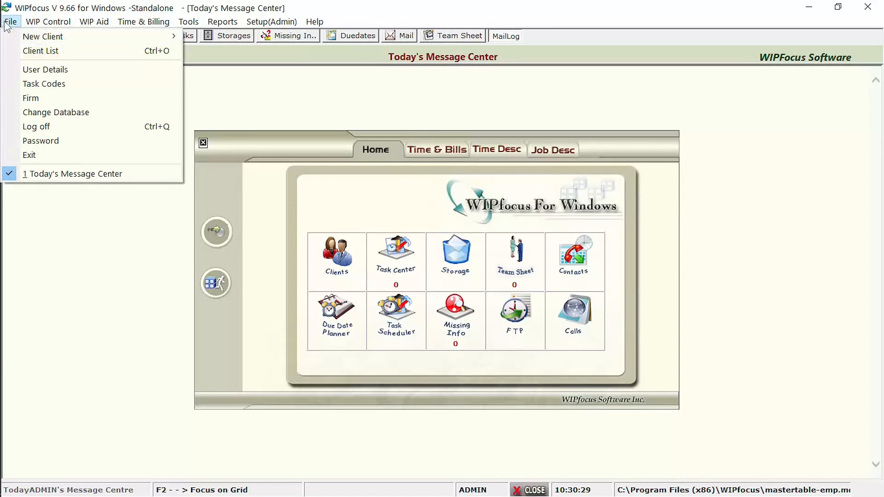
{"action": "left_click", "coordinate": [37, 70]}
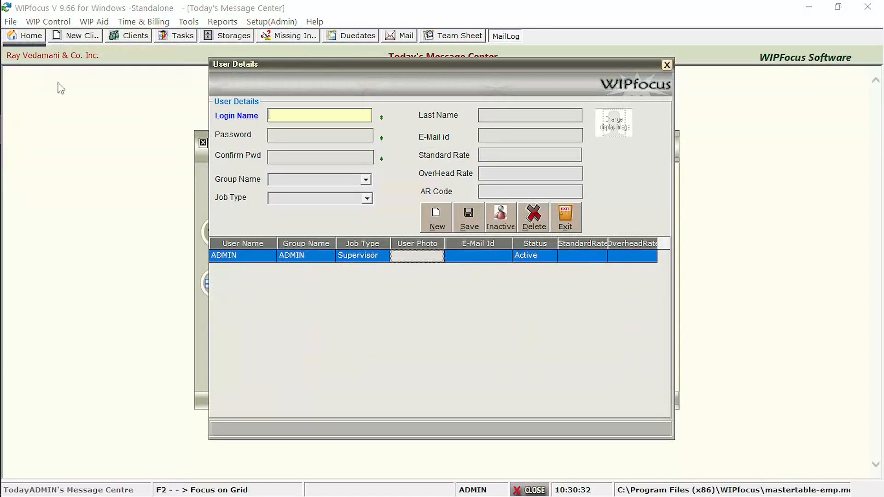
{"action": "left_click", "coordinate": [258, 261]}
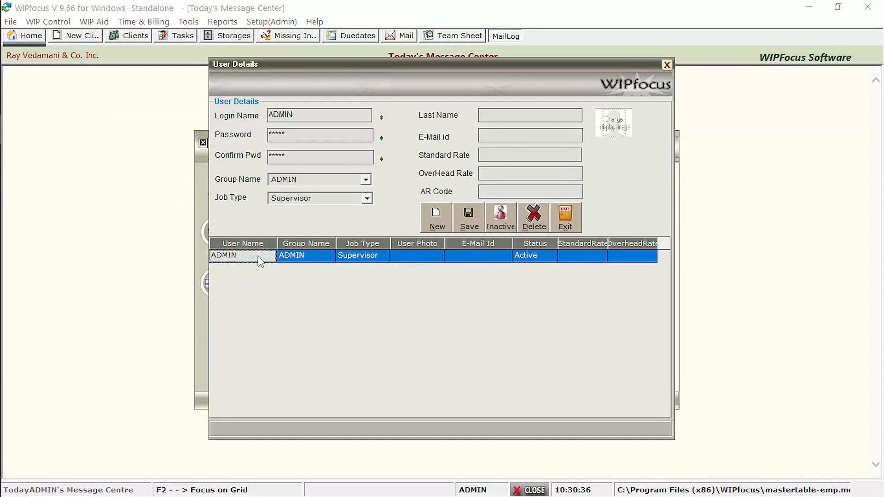
{"action": "left_click", "coordinate": [375, 259]}
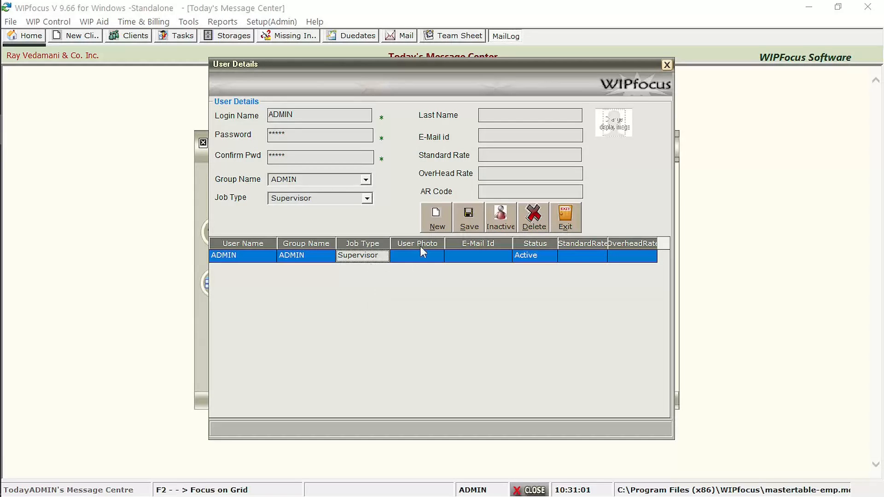
{"action": "left_click", "coordinate": [430, 222]}
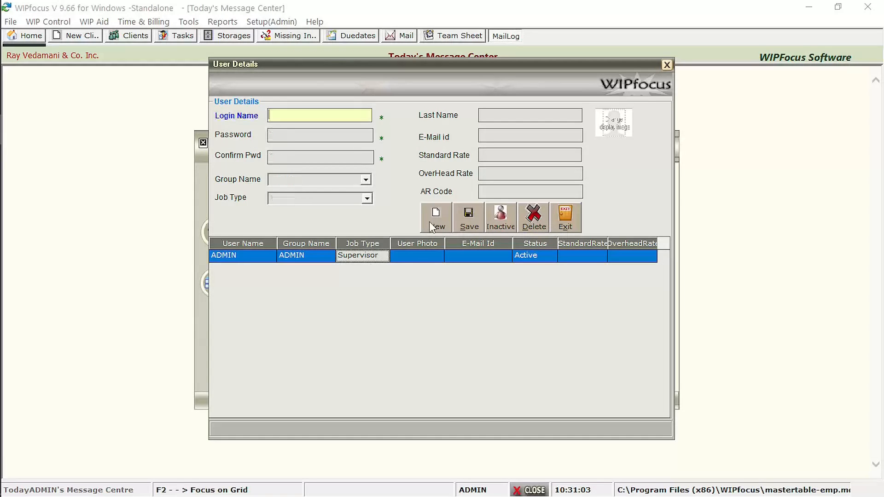
{"action": "type", "text": "Sam"}
{"action": "key", "text": "Tab"}
{"action": "type", "text": "S"}
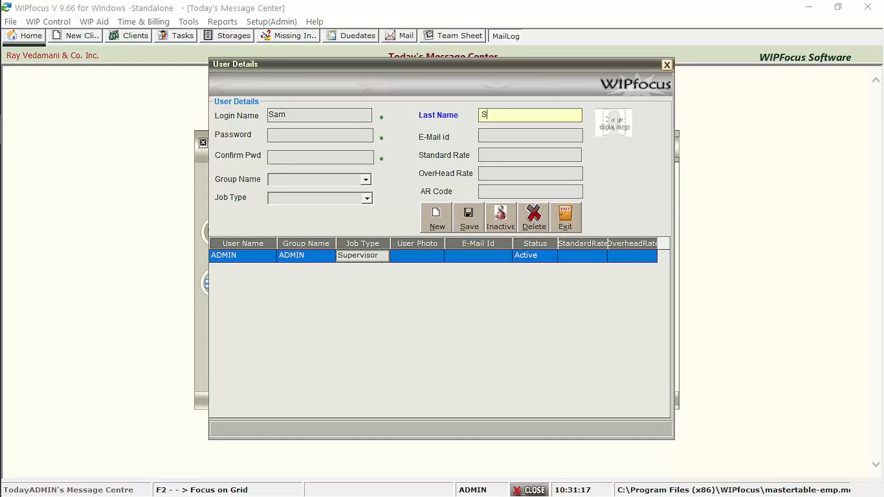
- Enter the new user's account password and repeat it in the confirmation field
{"action": "left_click", "coordinate": [294, 139]}
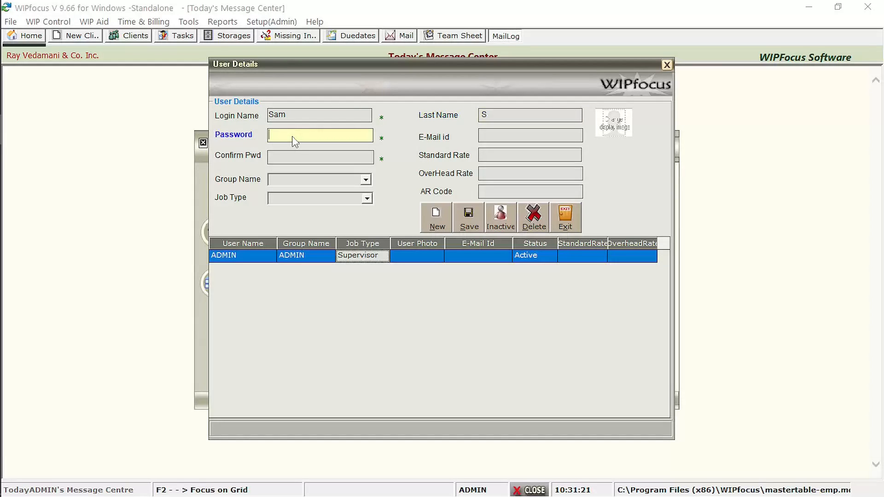
{"action": "type", "text": "******"}
{"action": "left_click", "coordinate": [304, 159]}
{"action": "type", "text": "******"}
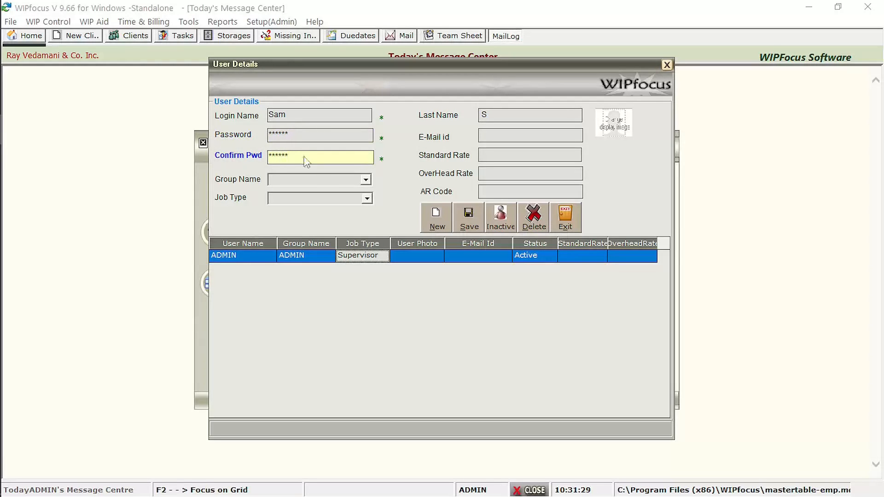
- Assign the new user to the USER group with job type Bookkeeper1 and save the record
{"action": "left_click", "coordinate": [324, 182]}
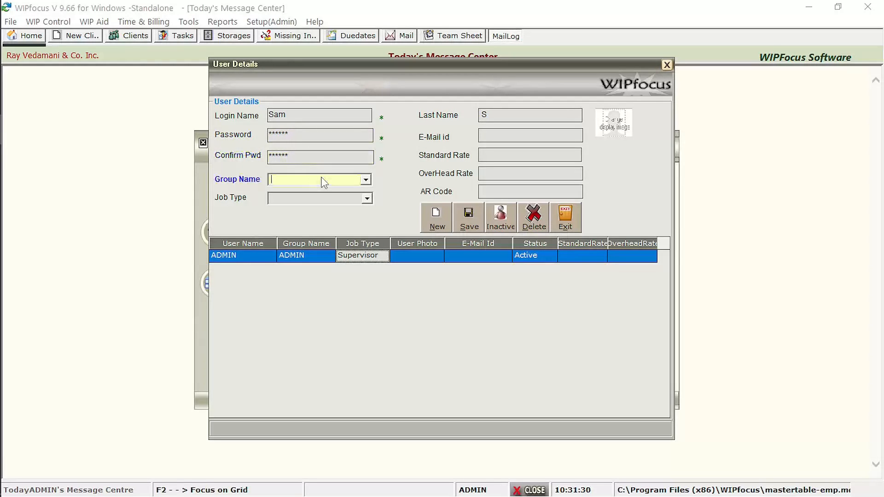
{"action": "left_click", "coordinate": [366, 180]}
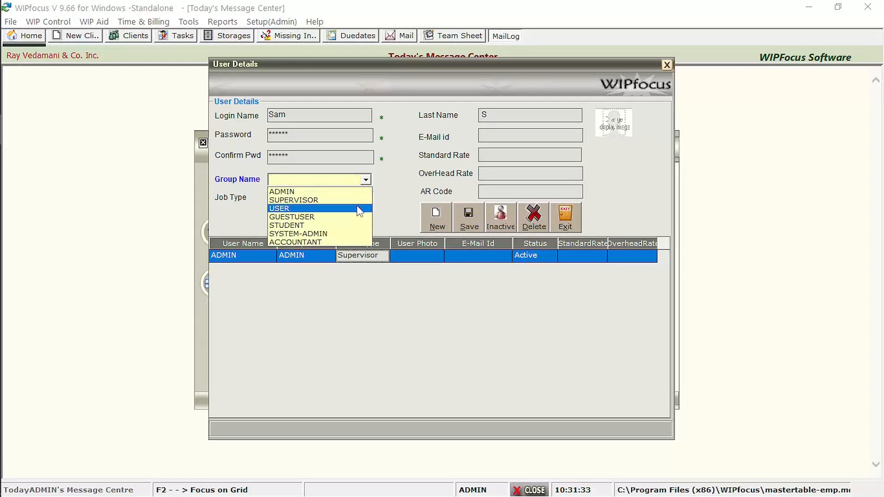
{"action": "left_click", "coordinate": [358, 208]}
{"action": "left_click", "coordinate": [367, 199]}
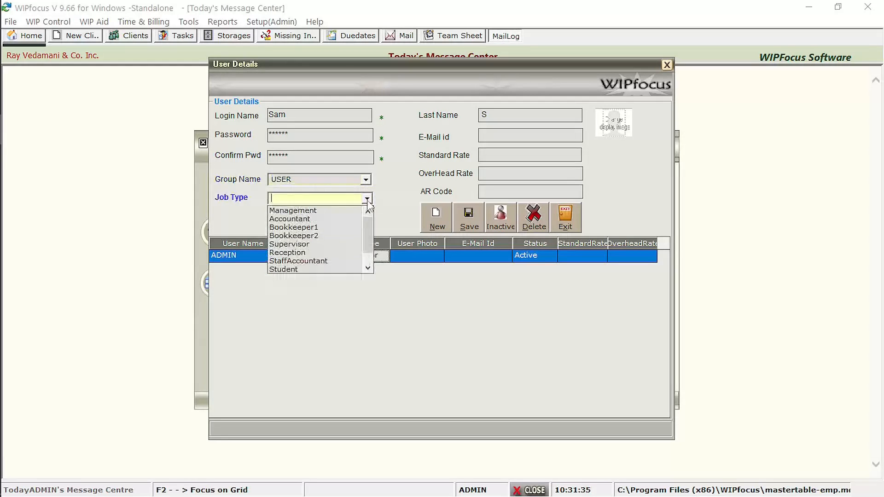
{"action": "left_click", "coordinate": [346, 227]}
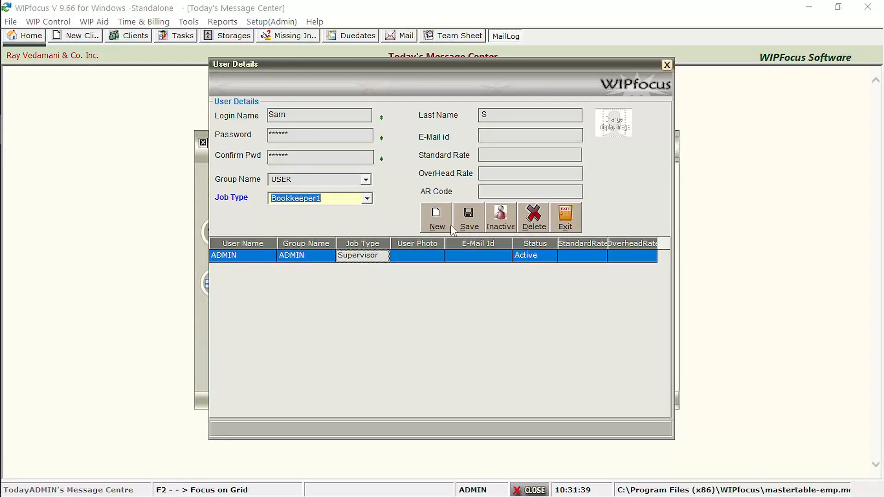
{"action": "left_click", "coordinate": [465, 227]}
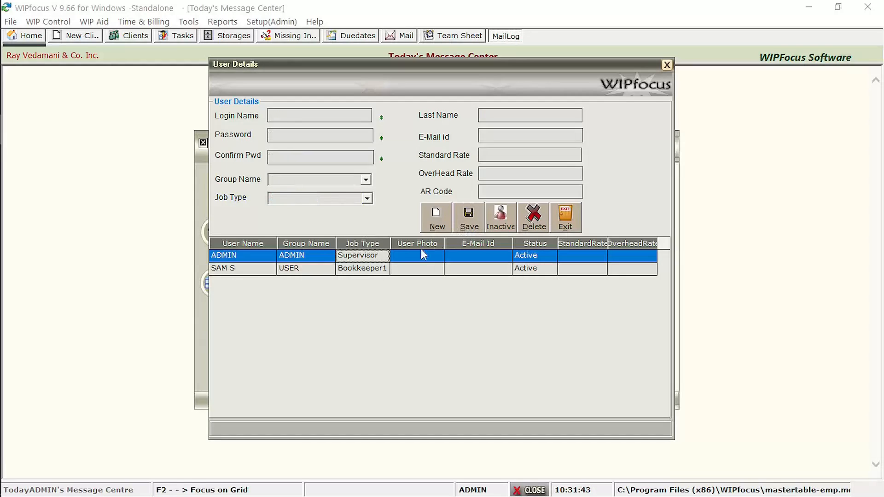
{"action": "left_click", "coordinate": [413, 271]}
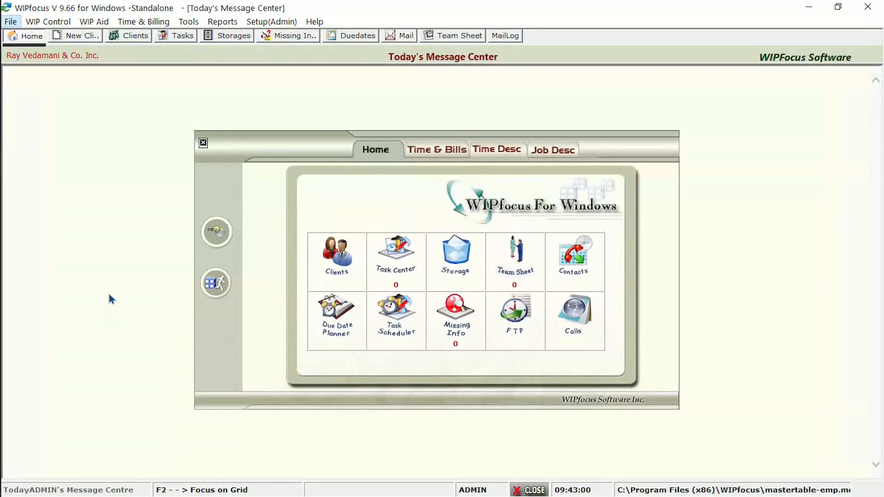
- Open the Checklist Template Editor and look through the general task list available for checklist templates
{"action": "left_click", "coordinate": [272, 23]}
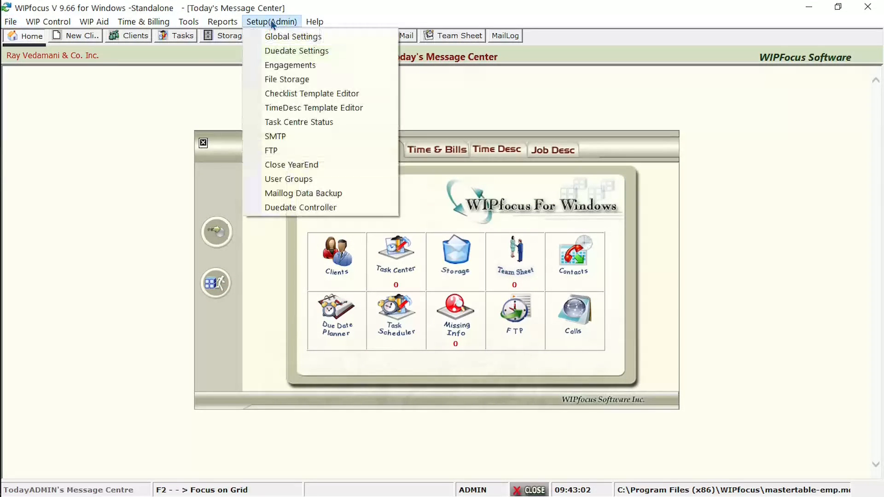
{"action": "left_click", "coordinate": [284, 93]}
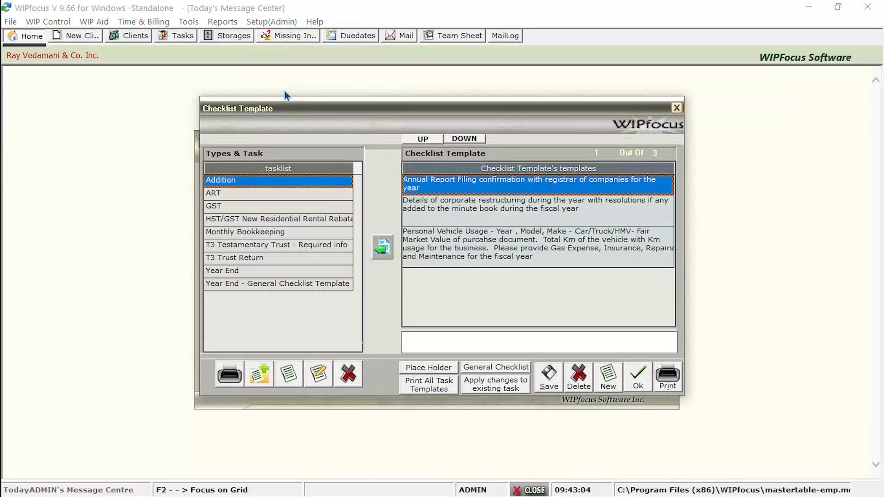
{"action": "left_click", "coordinate": [260, 376]}
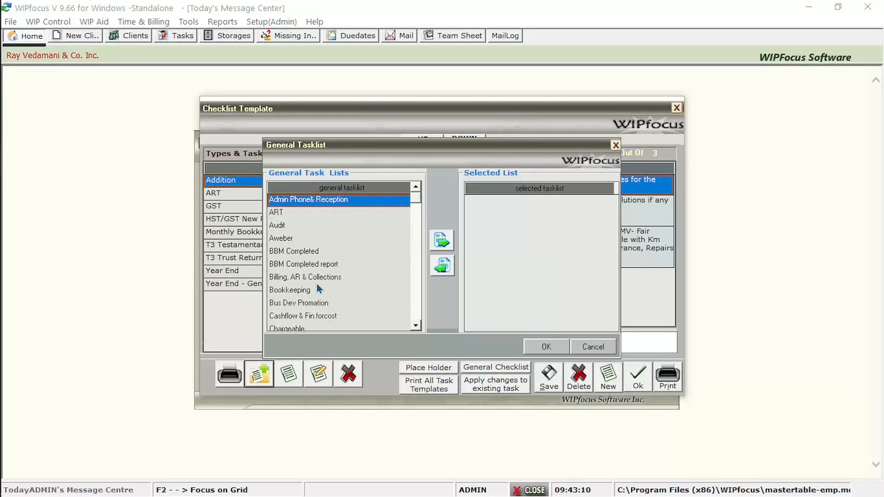
{"action": "left_click_drag", "start_coordinate": [419, 199], "coordinate": [417, 263]}
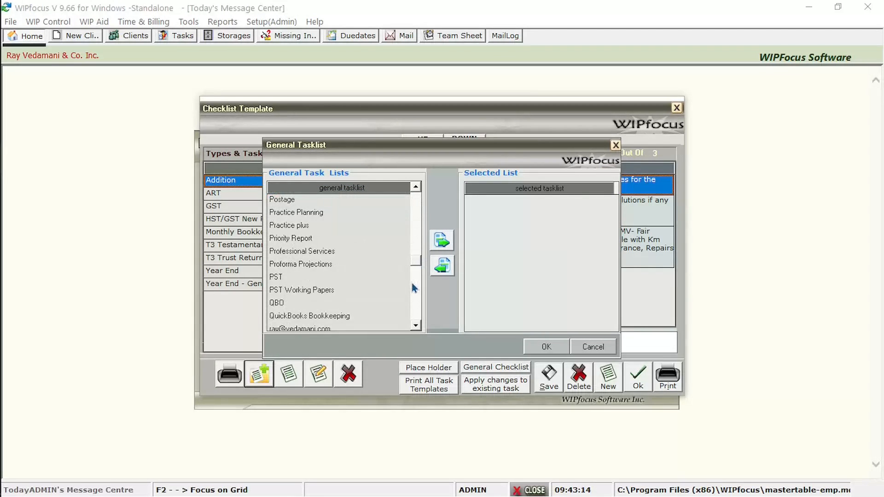
{"action": "scroll", "coordinate": [415, 288], "scroll_direction": "down", "scroll_amount": 1}
{"action": "scroll", "coordinate": [413, 285], "scroll_direction": "down", "scroll_amount": 1}
- Add "Purchases" and "sales" as checklist items for the GST preparation task
{"action": "left_click", "coordinate": [249, 222]}
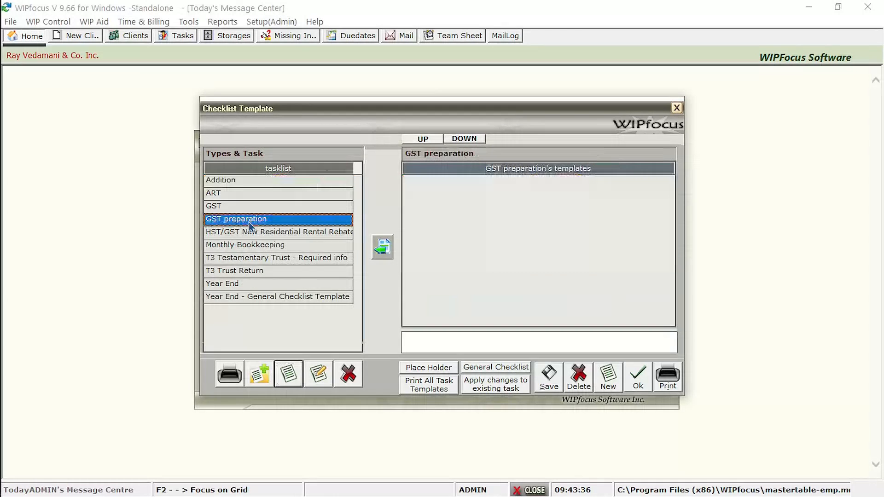
{"action": "left_click", "coordinate": [422, 339]}
{"action": "type", "text": "Purchases"}
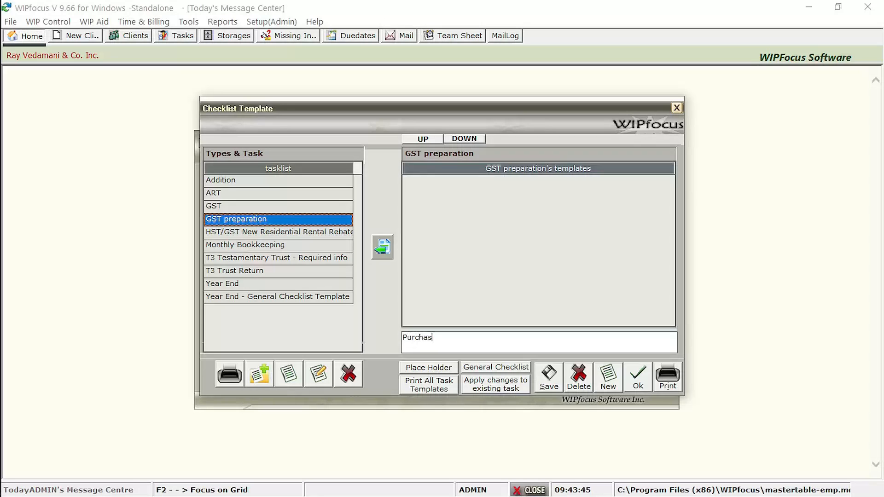
{"action": "left_click", "coordinate": [545, 382]}
{"action": "type", "text": "sales"}
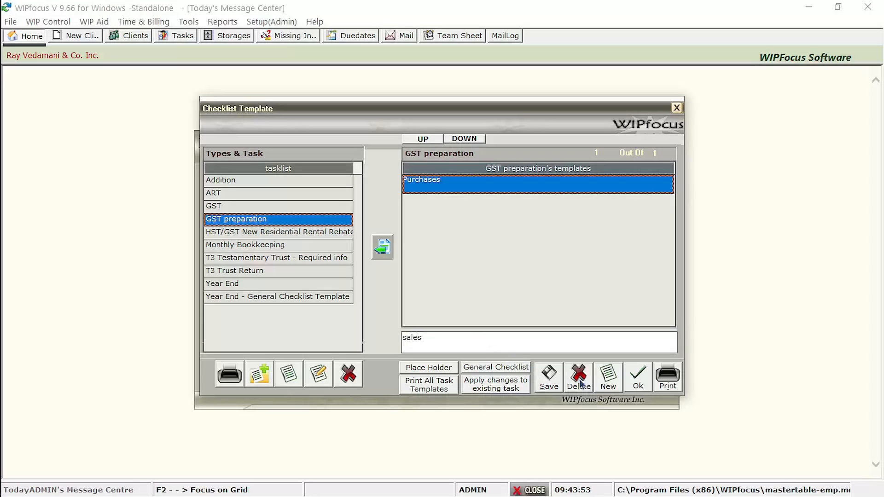
{"action": "left_click", "coordinate": [549, 378]}
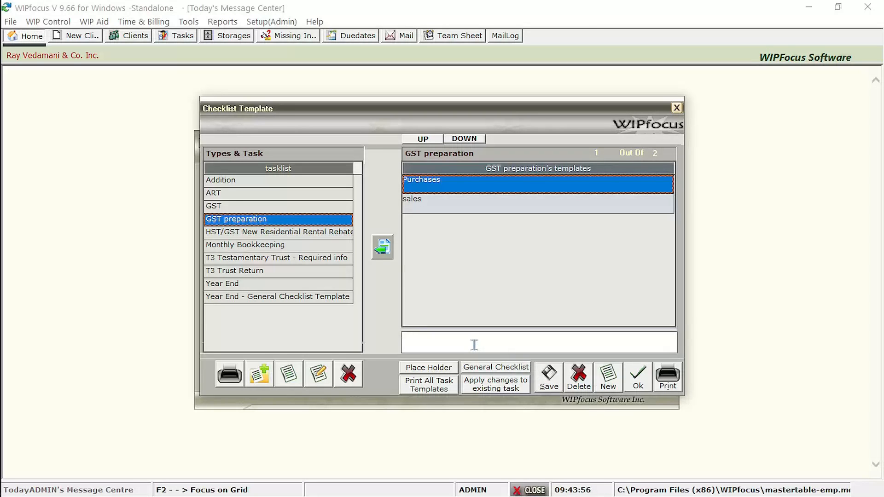
- Add "Output gst", "input tax credit" and "efile" to the GST preparation checklist
{"action": "type", "text": "Output gst"}
{"action": "left_click", "coordinate": [558, 381]}
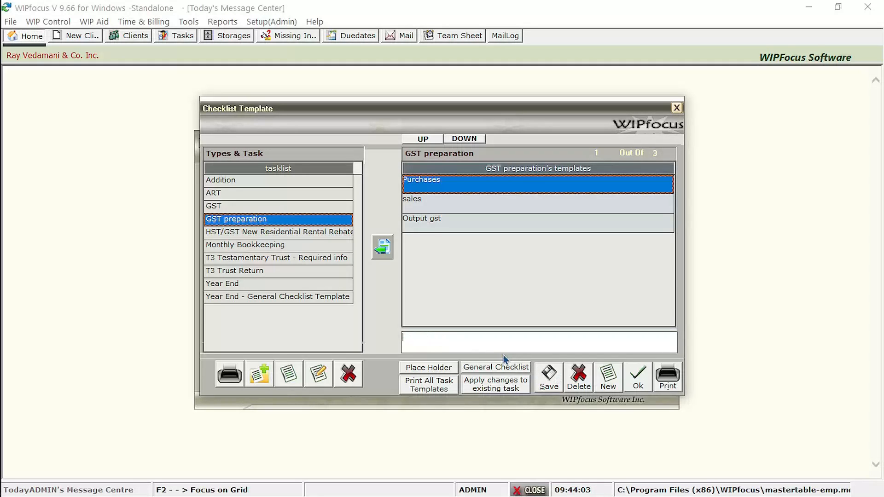
{"action": "type", "text": "input tax credit"}
{"action": "left_click", "coordinate": [548, 386]}
{"action": "type", "text": "efile"}
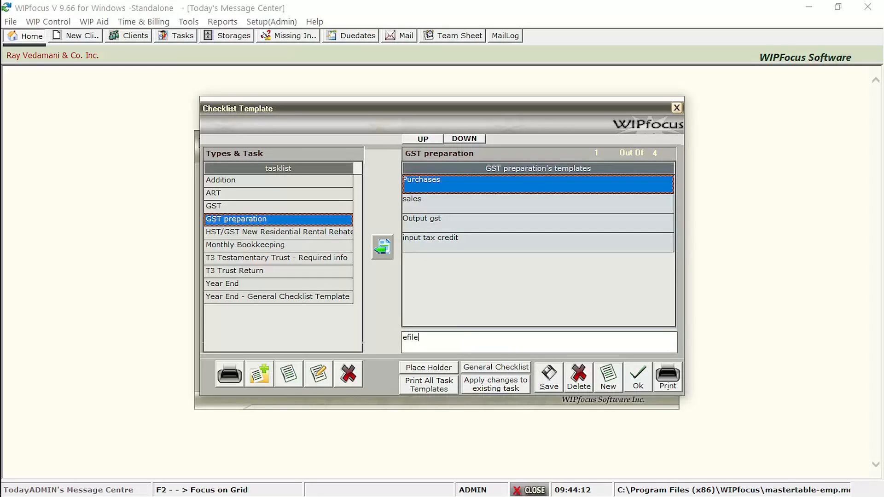
{"action": "left_click", "coordinate": [550, 381]}
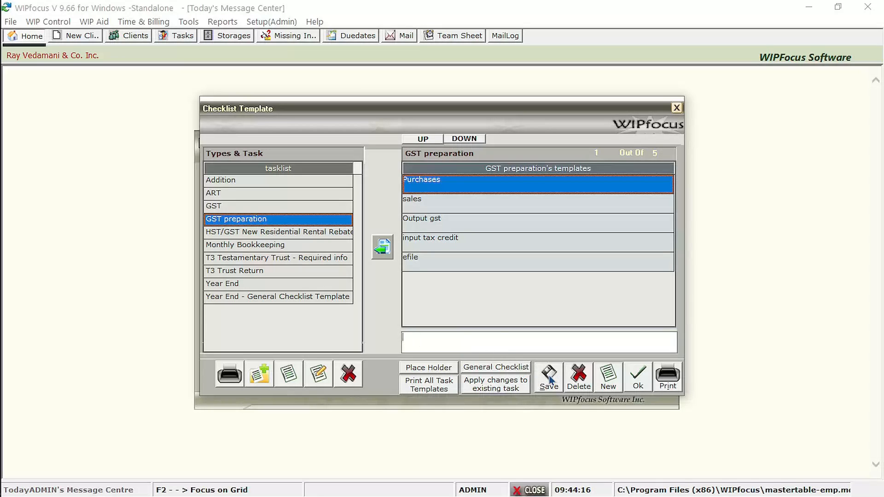